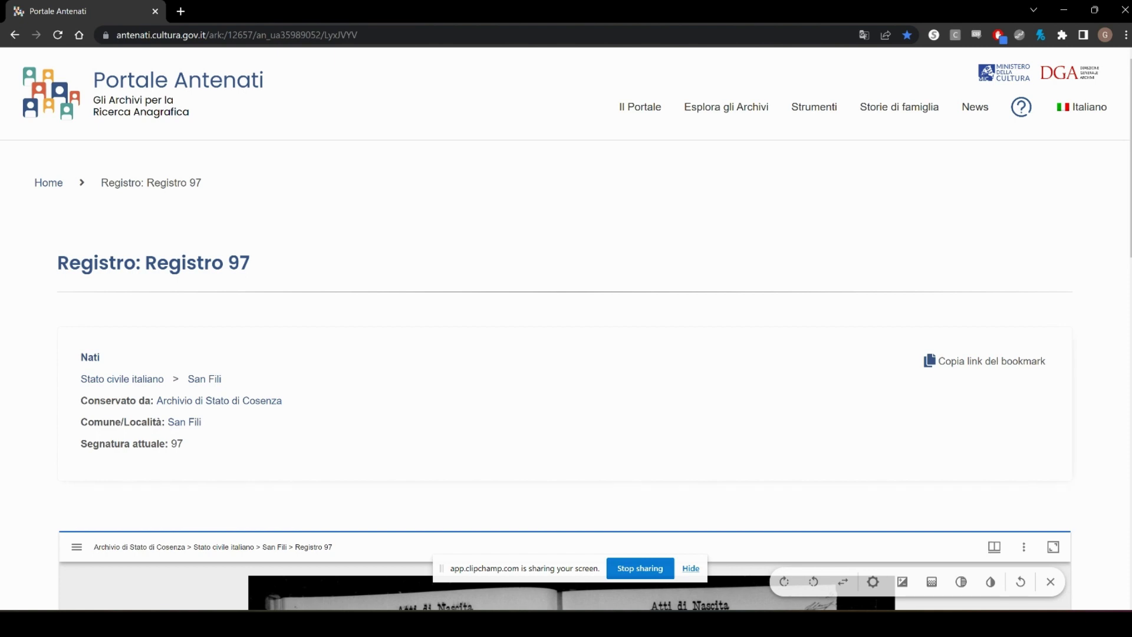
Fit the whole San Fili Registro 97 spread, image 20 of 52, inside the viewer
{"action": "scroll", "coordinate": [565, 328], "scroll_direction": "down", "scroll_amount": 9}
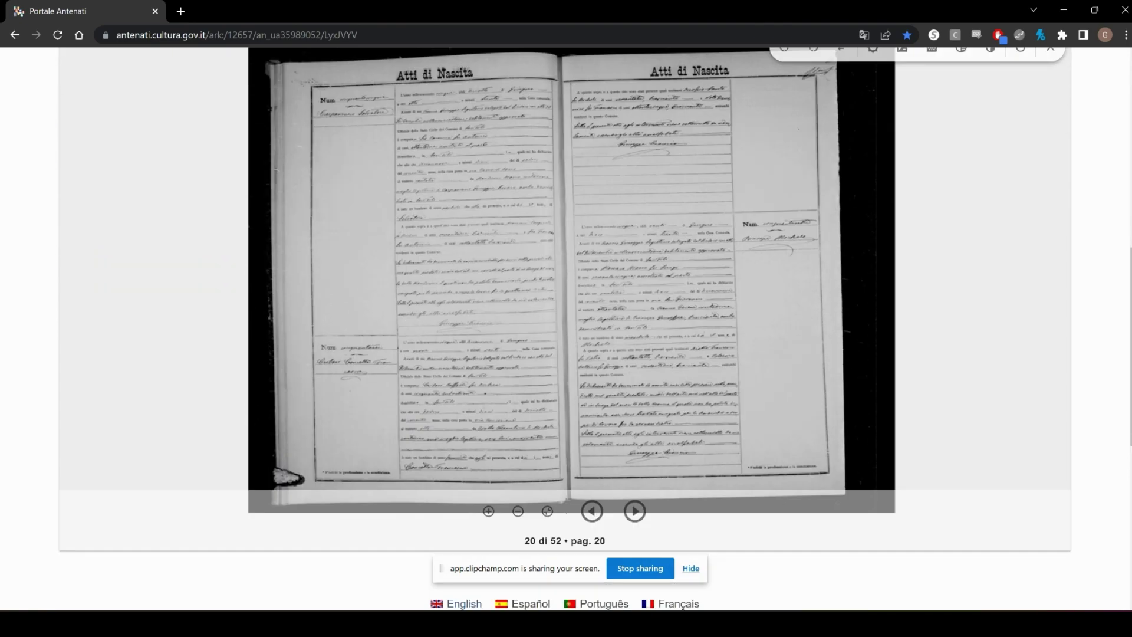
{"action": "scroll", "coordinate": [581, 329], "scroll_direction": "up", "scroll_amount": 5}
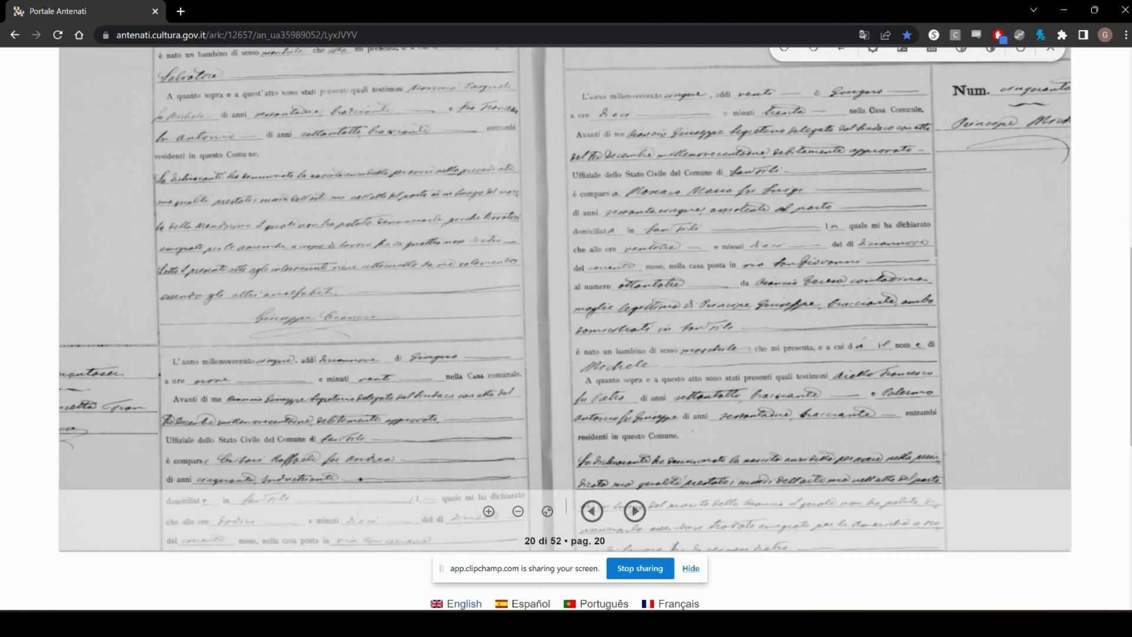
{"action": "scroll", "coordinate": [565, 299], "scroll_direction": "down", "scroll_amount": 8}
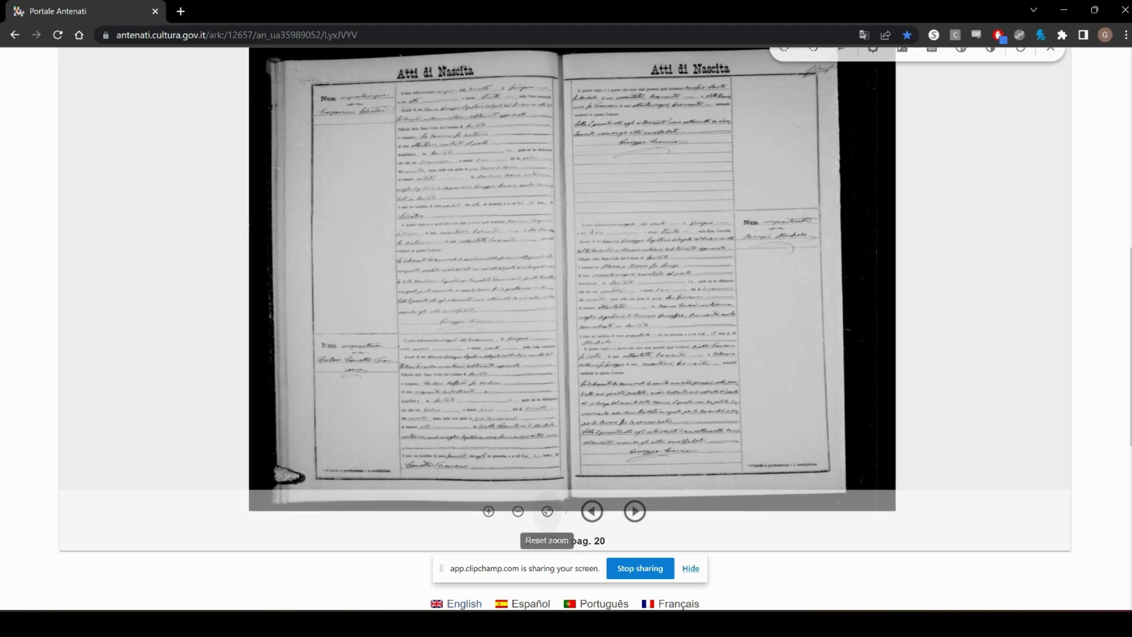
{"action": "left_click", "coordinate": [518, 511]}
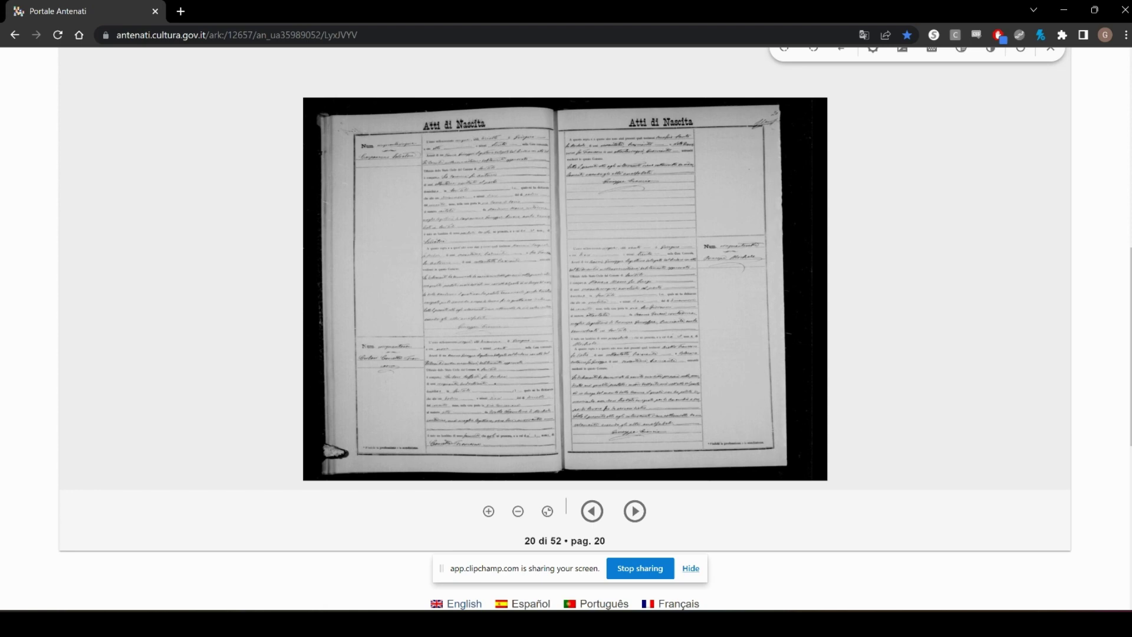
Inspect the register image and show DevTools on the Network panel, moved higher up
{"action": "right_click", "coordinate": [613, 305]}
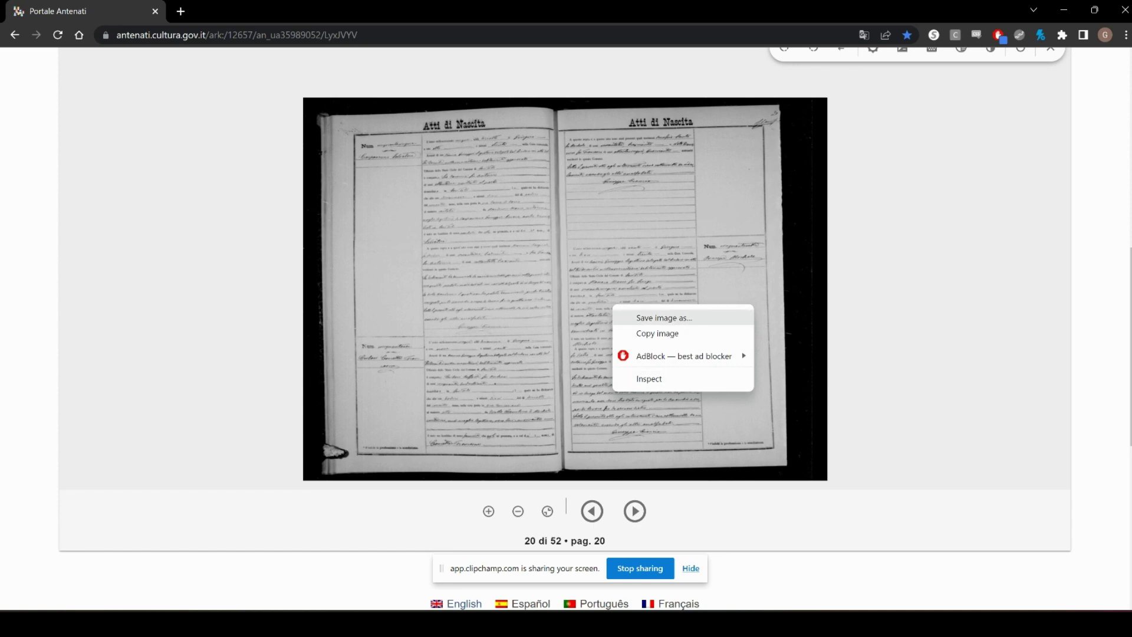
{"action": "left_click", "coordinate": [648, 378]}
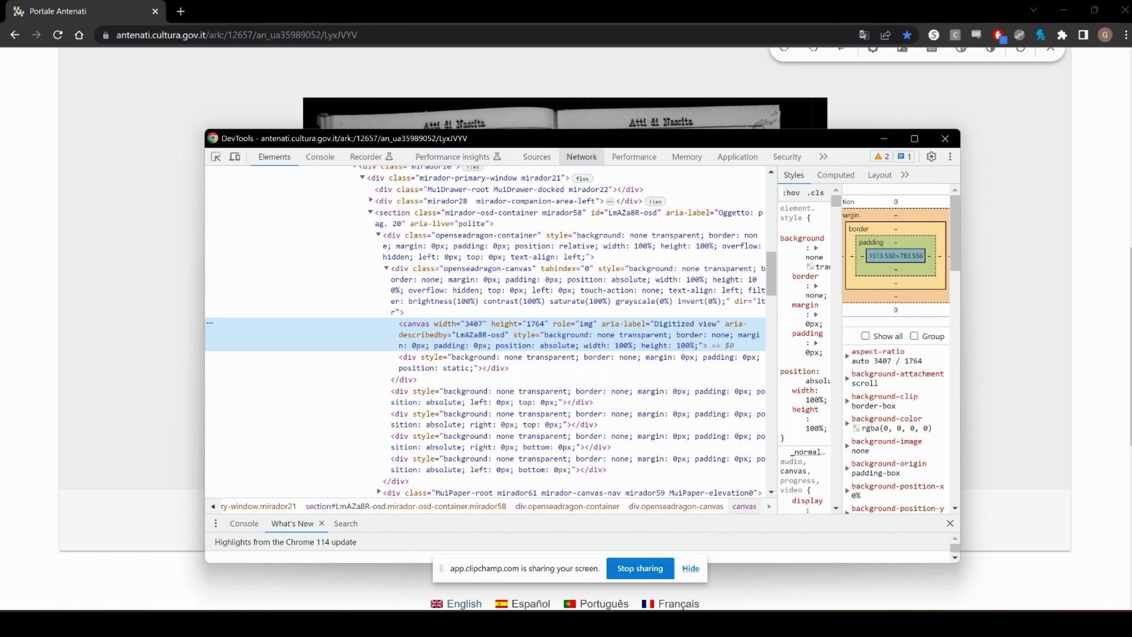
{"action": "left_click", "coordinate": [581, 156]}
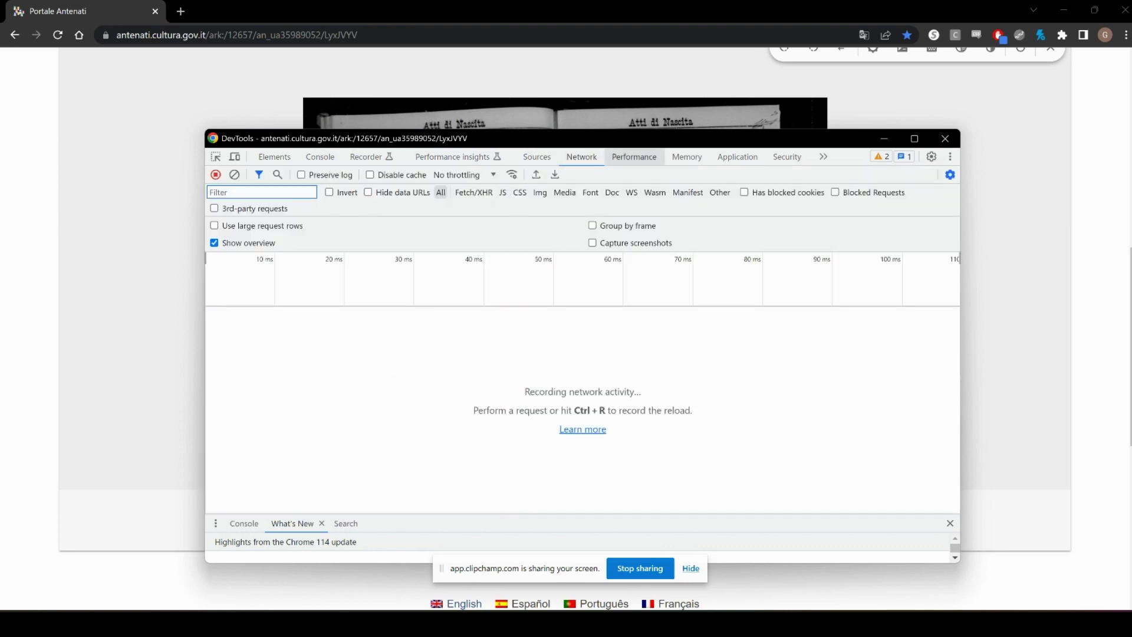
{"action": "left_click_drag", "start_coordinate": [623, 141], "coordinate": [622, 97]}
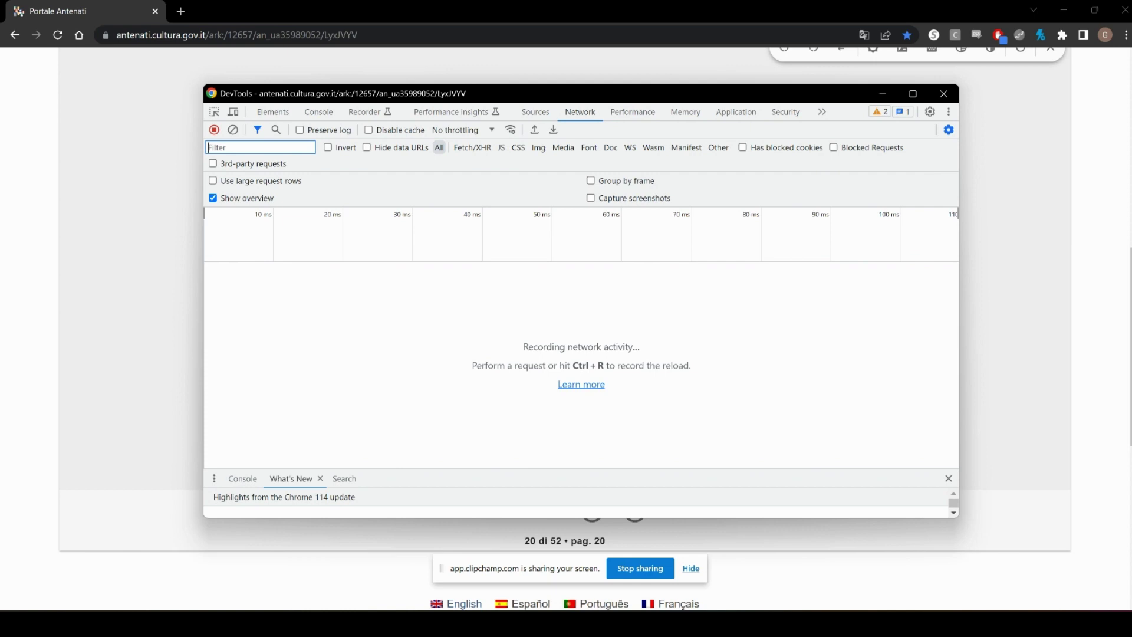
Reload to capture requests, then open the first default.jpg request's URL in a new tab
{"action": "key", "text": "ctrl+r"}
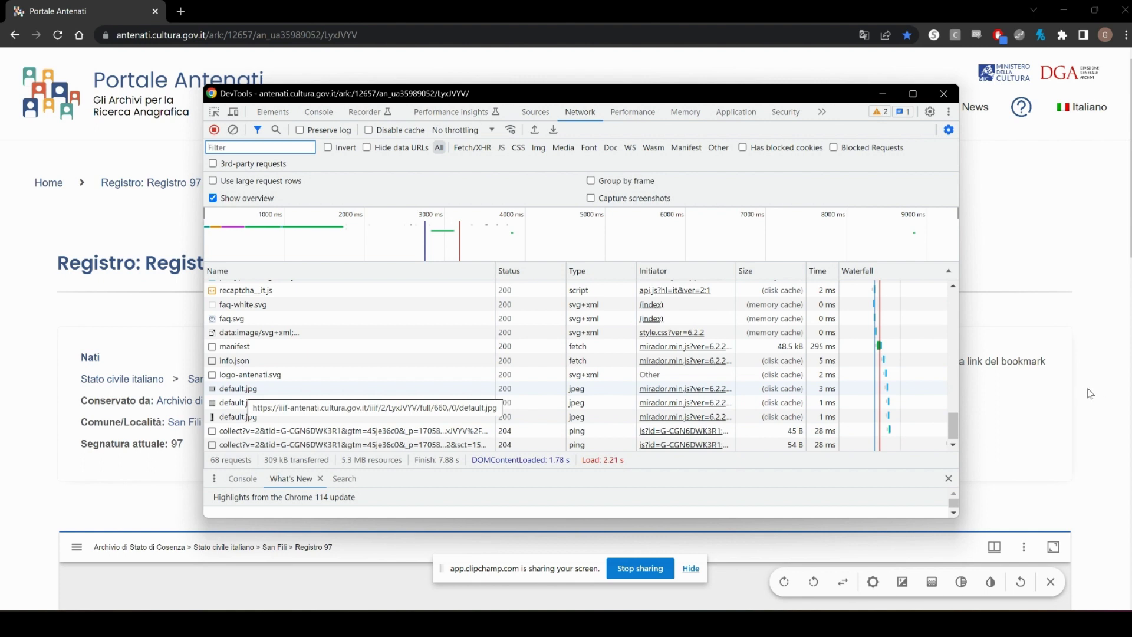
{"action": "left_click", "coordinate": [238, 389]}
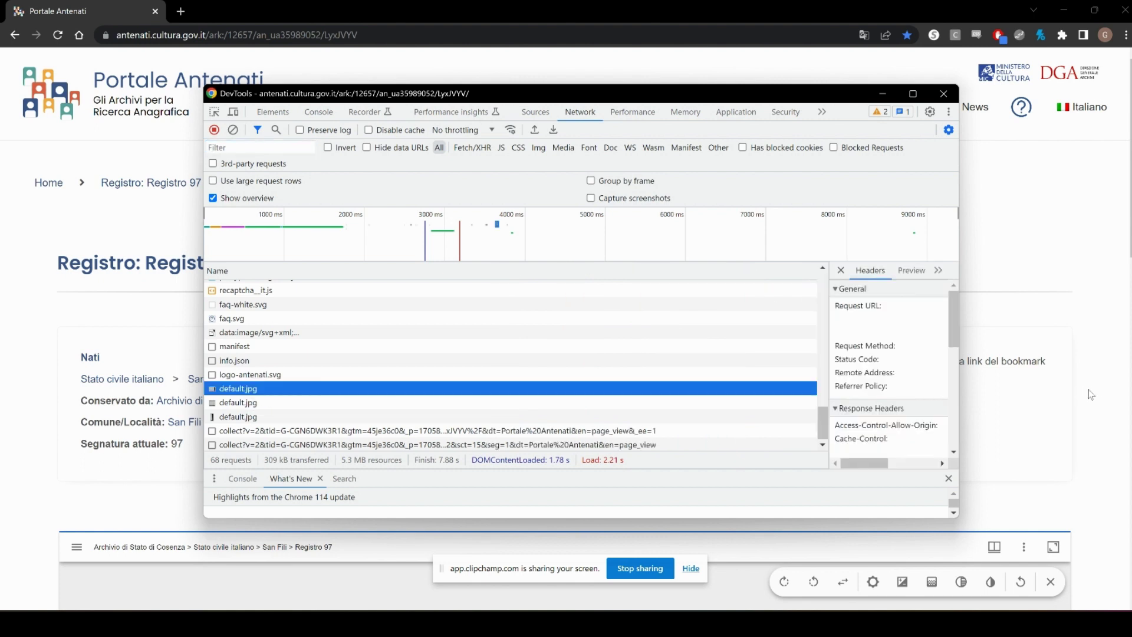
{"action": "key", "text": "Return"}
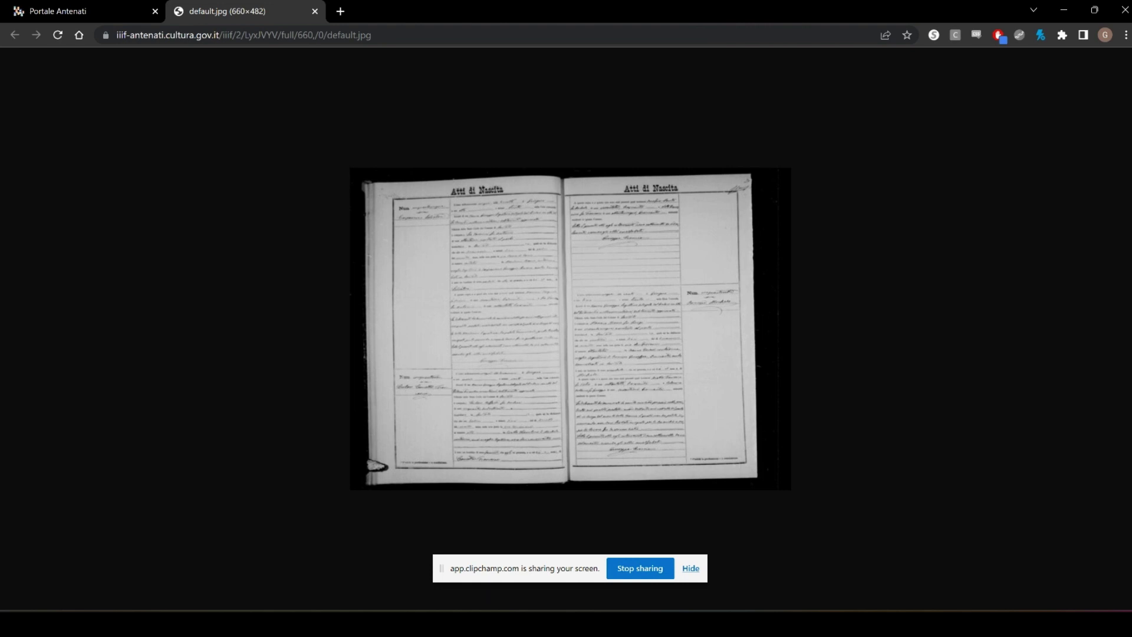
Place the caret on the 660 width value in the default.jpg address
{"action": "left_click", "coordinate": [335, 34]}
{"action": "left_click", "coordinate": [334, 35]}
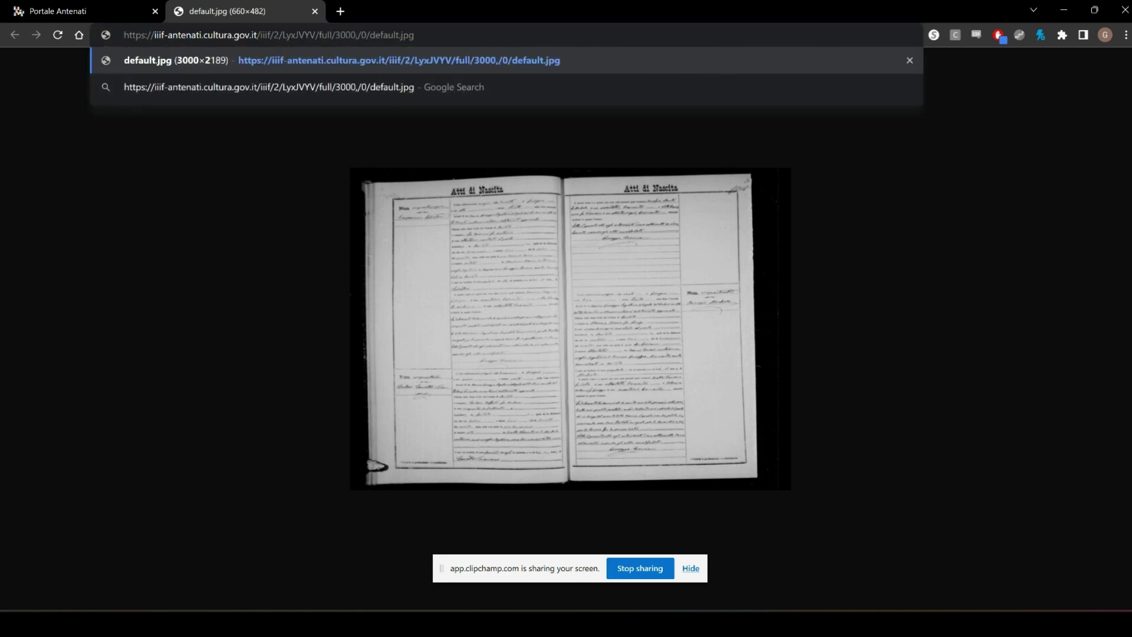
Load the register image at 3000 pixels wide and check it at full size
{"action": "key", "text": "Return"}
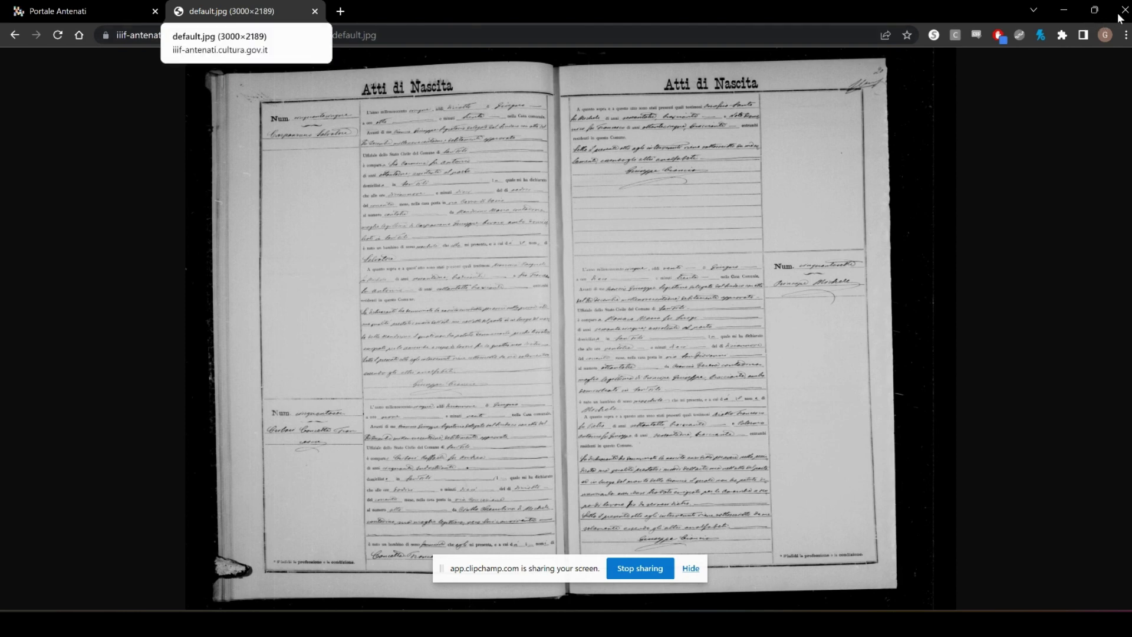
{"action": "left_click", "coordinate": [431, 232]}
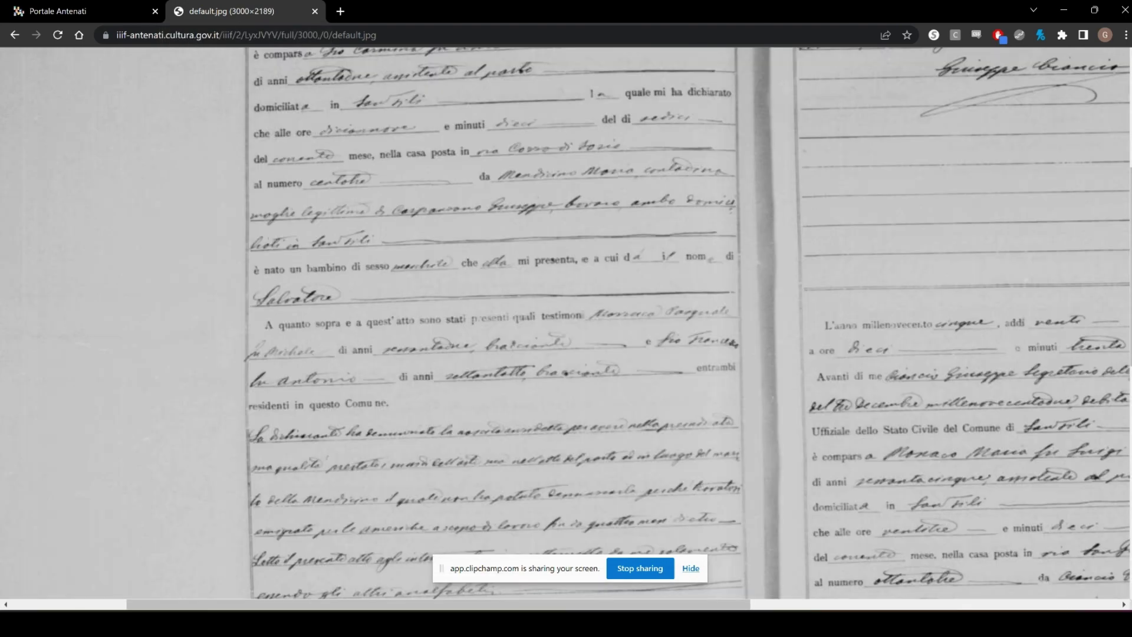
{"action": "scroll", "coordinate": [566, 319], "scroll_direction": "down", "scroll_amount": 5}
{"action": "scroll", "coordinate": [566, 318], "scroll_direction": "up", "scroll_amount": 5}
{"action": "left_click", "coordinate": [431, 233]}
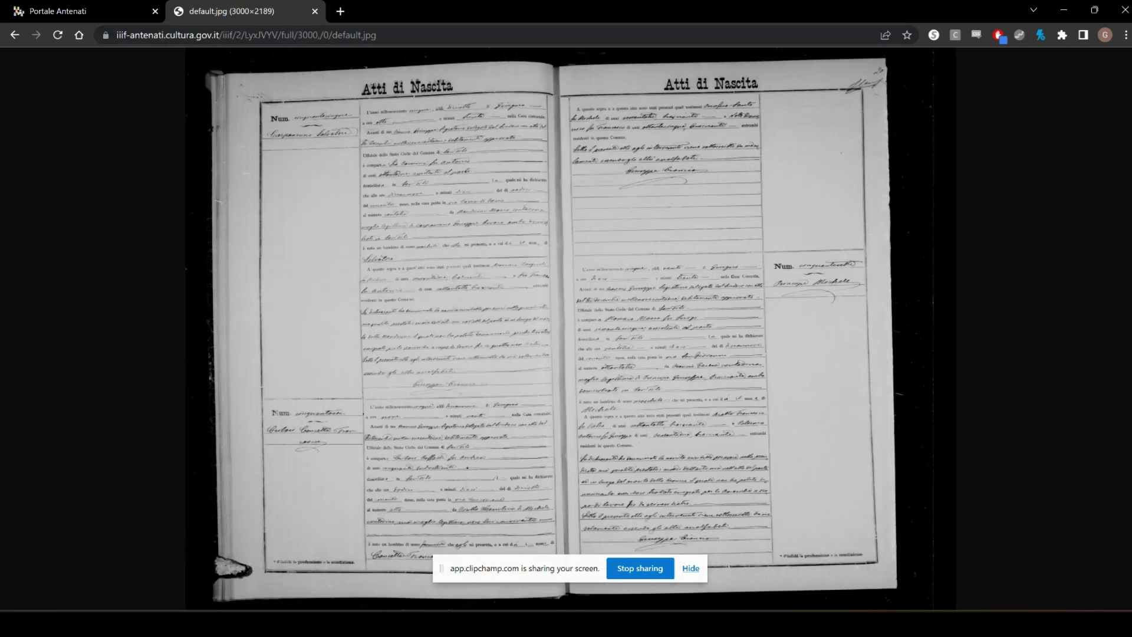
Change the width in the URL to 3700 and load that version
{"action": "left_click", "coordinate": [309, 35]}
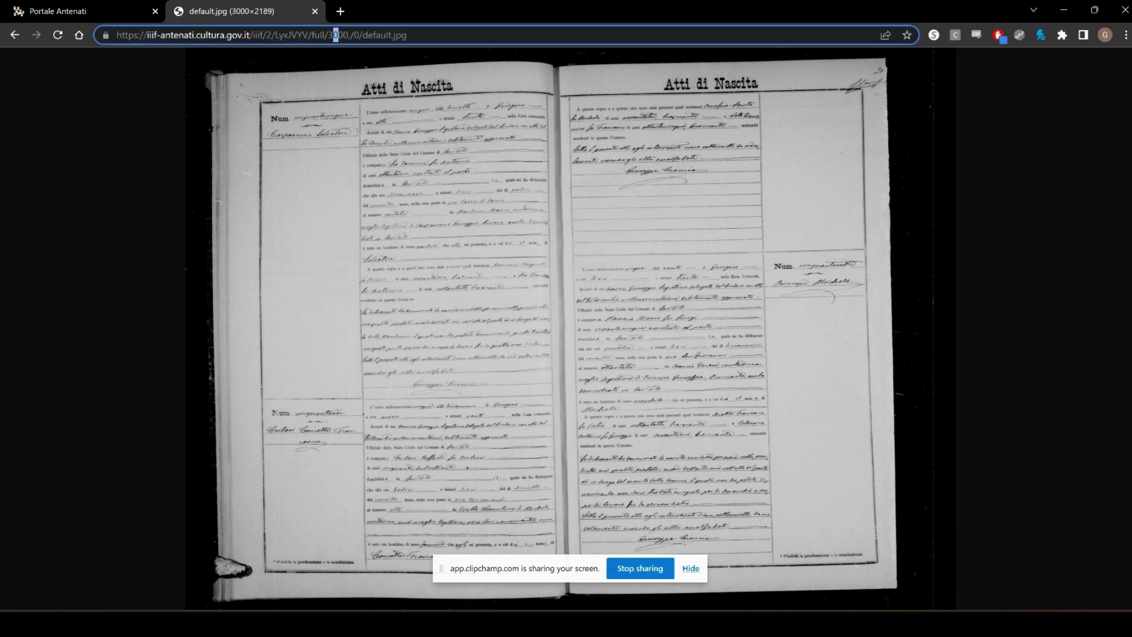
{"action": "type", "text": "7"}
{"action": "key", "text": "Return"}
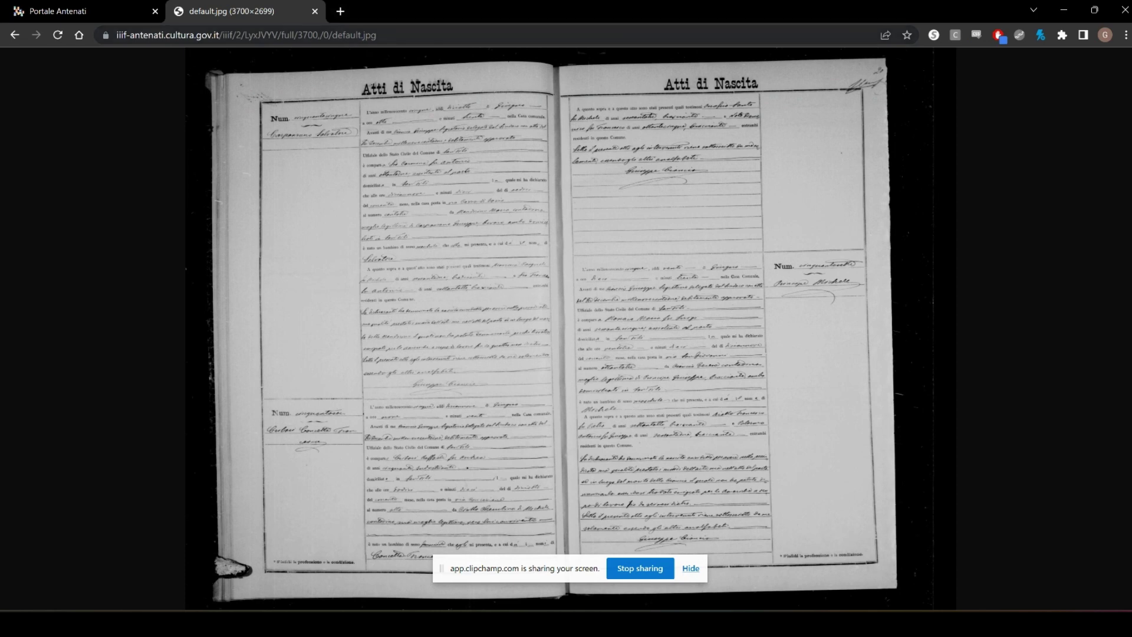
Try 3800 pixels wide, get 403 Forbidden, and return to the 3700×2699 image
{"action": "left_click", "coordinate": [305, 35]}
{"action": "left_click", "coordinate": [335, 34]}
{"action": "key", "text": "Delete"}
{"action": "type", "text": "8"}
{"action": "key", "text": "Return"}
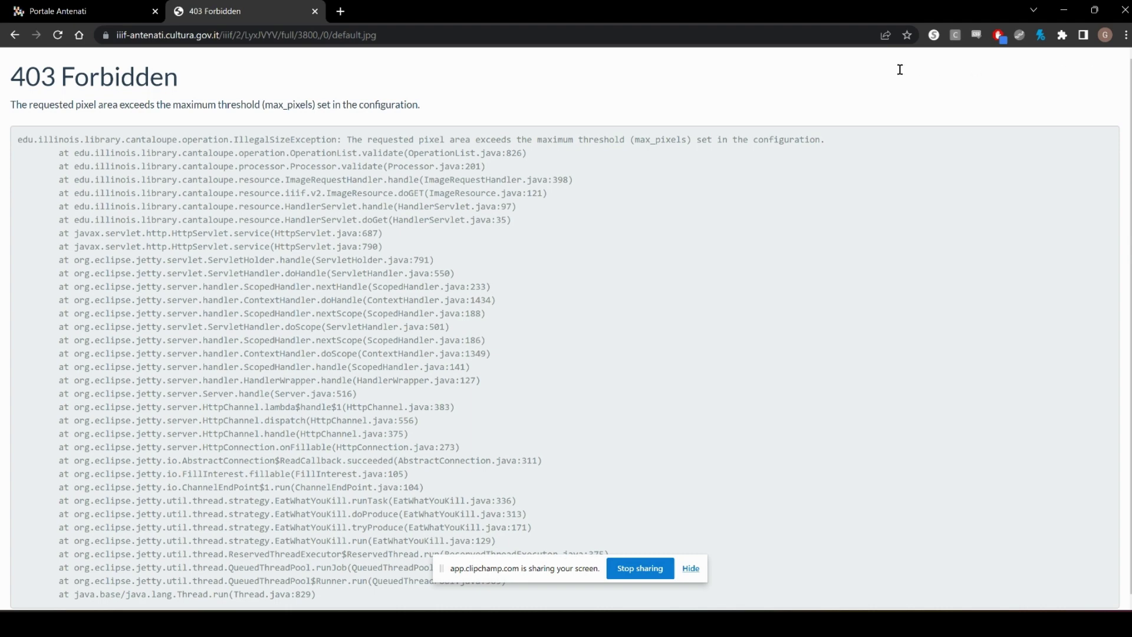
{"action": "key", "text": "alt+Left"}
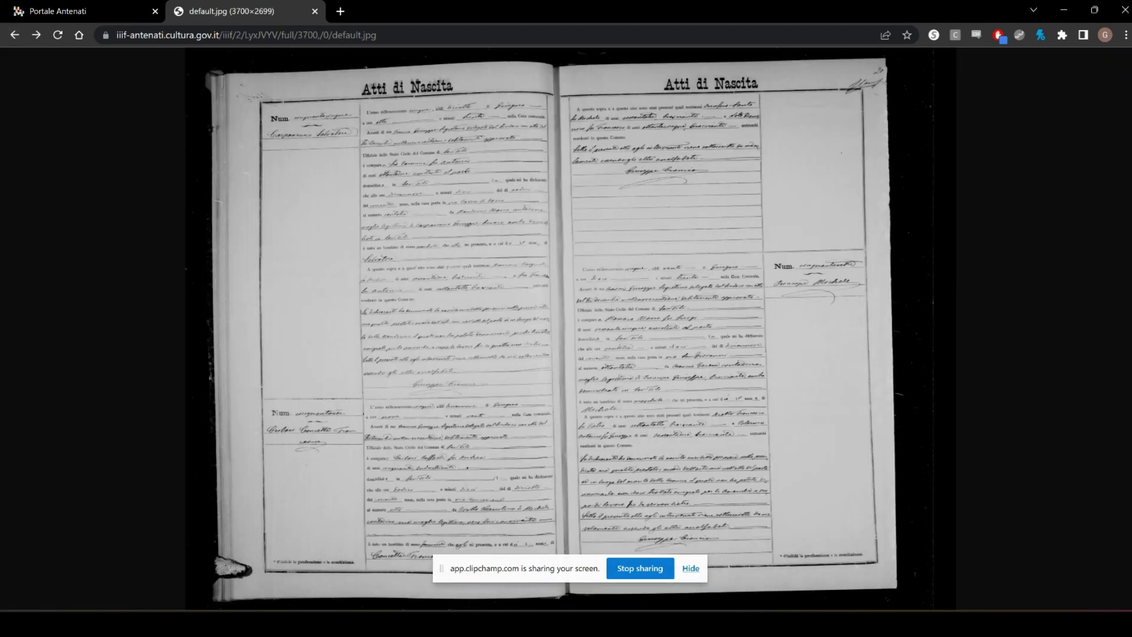
{"action": "left_click", "coordinate": [523, 295]}
{"action": "left_click", "coordinate": [522, 296]}
Save the 3700-wide image as 'Michele Birth Record2.jpg' in the Ancestry Docs folder
{"action": "right_click", "coordinate": [606, 316]}
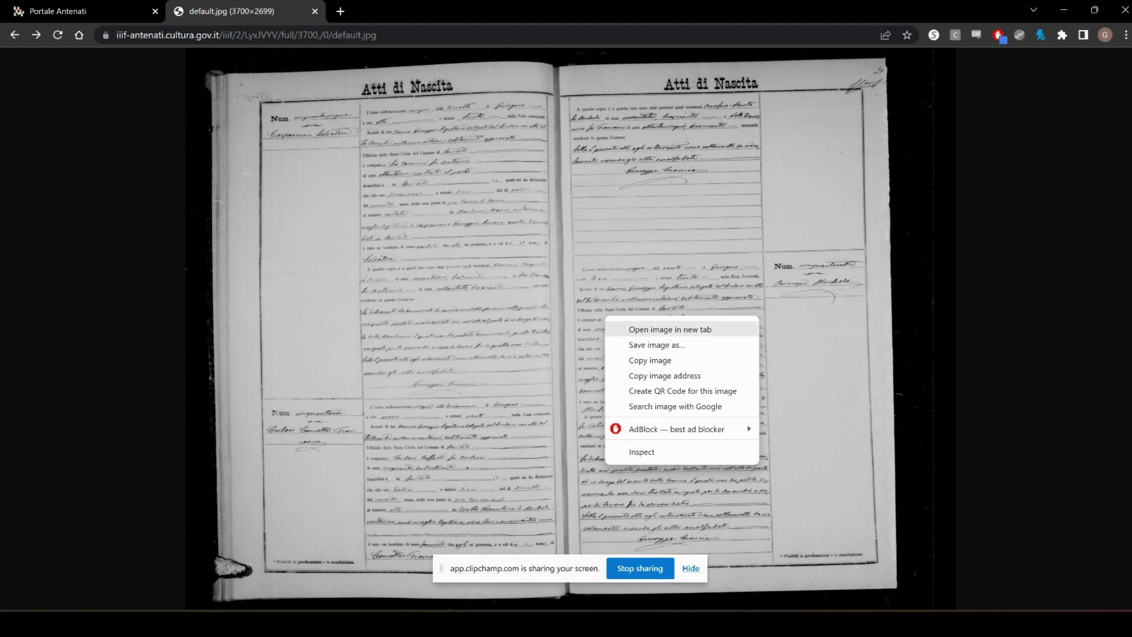
{"action": "left_click", "coordinate": [657, 345]}
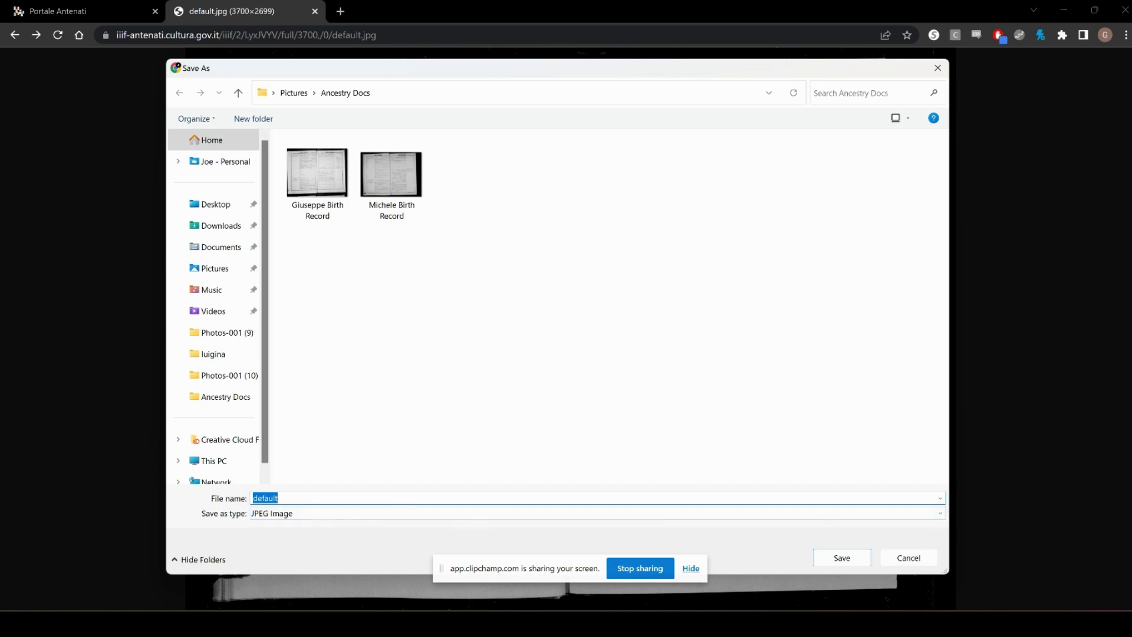
{"action": "type", "text": "mi"}
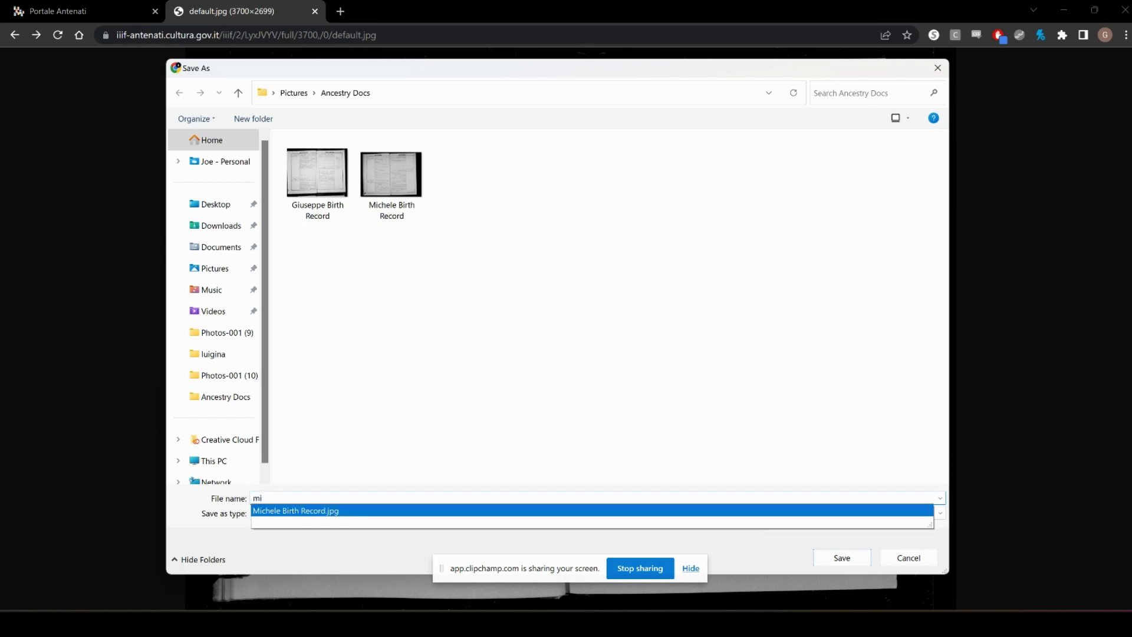
{"action": "left_click", "coordinate": [324, 510]}
{"action": "left_click", "coordinate": [325, 498]}
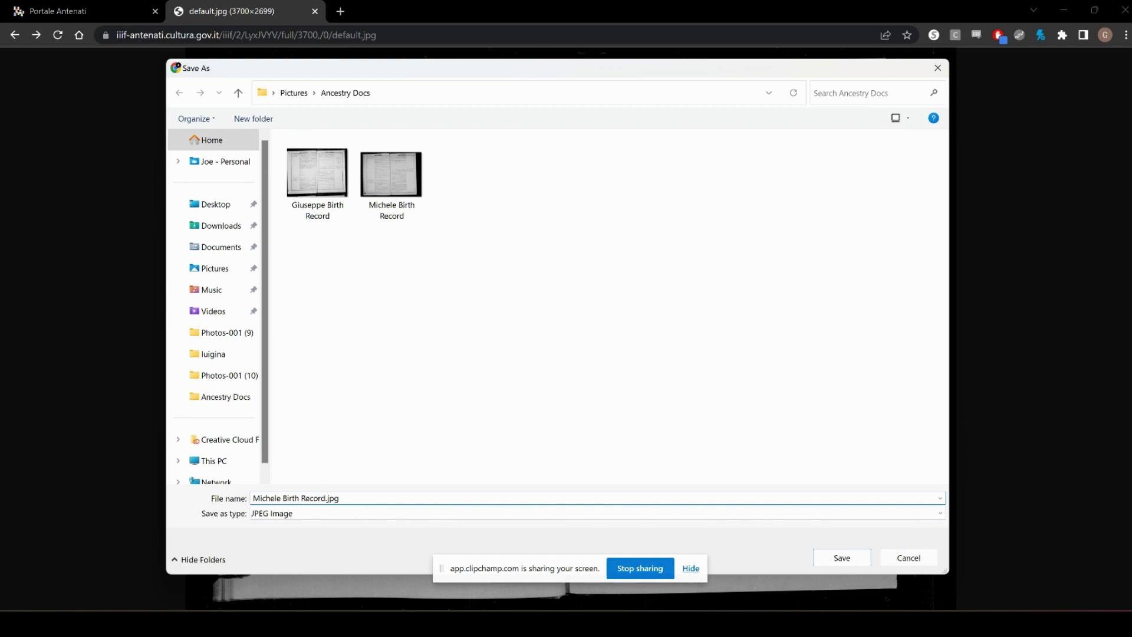
{"action": "type", "text": "2"}
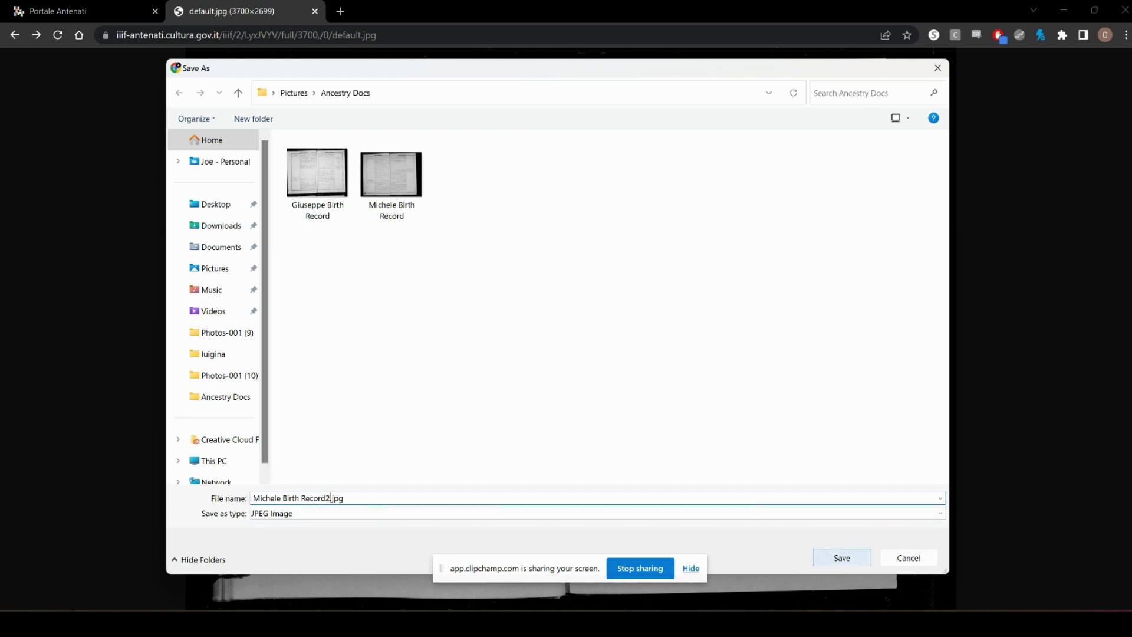
{"action": "key", "text": "Return"}
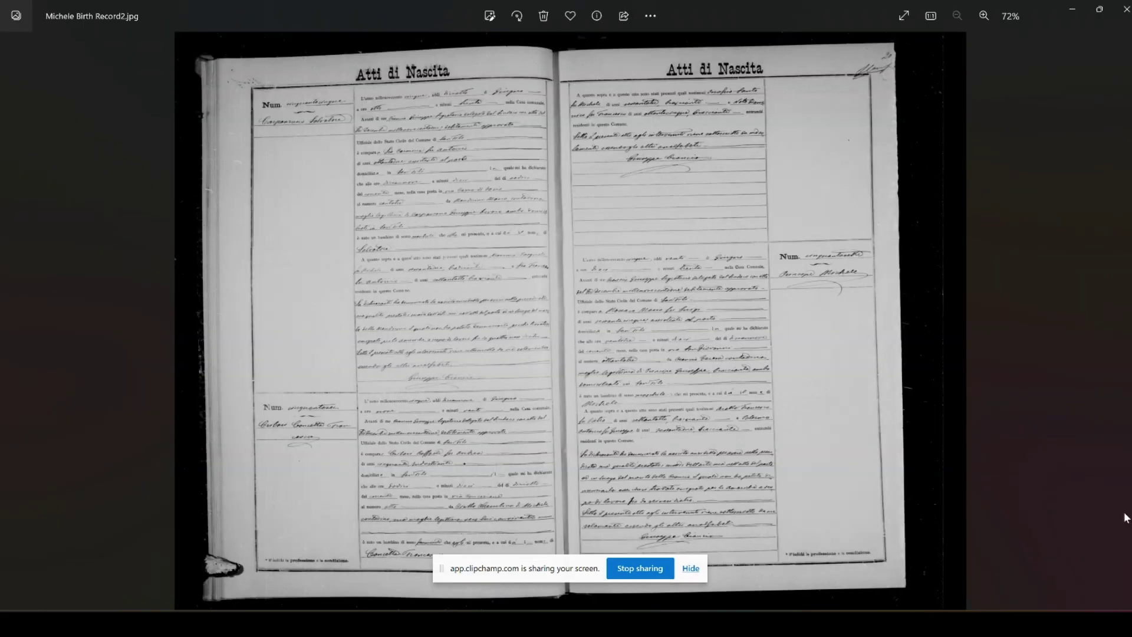
Zoom Michele Birth Record2.jpg in Photos to 611% to check the handwriting, then back to 72%
{"action": "scroll", "coordinate": [733, 259], "scroll_direction": "up", "scroll_amount": 5}
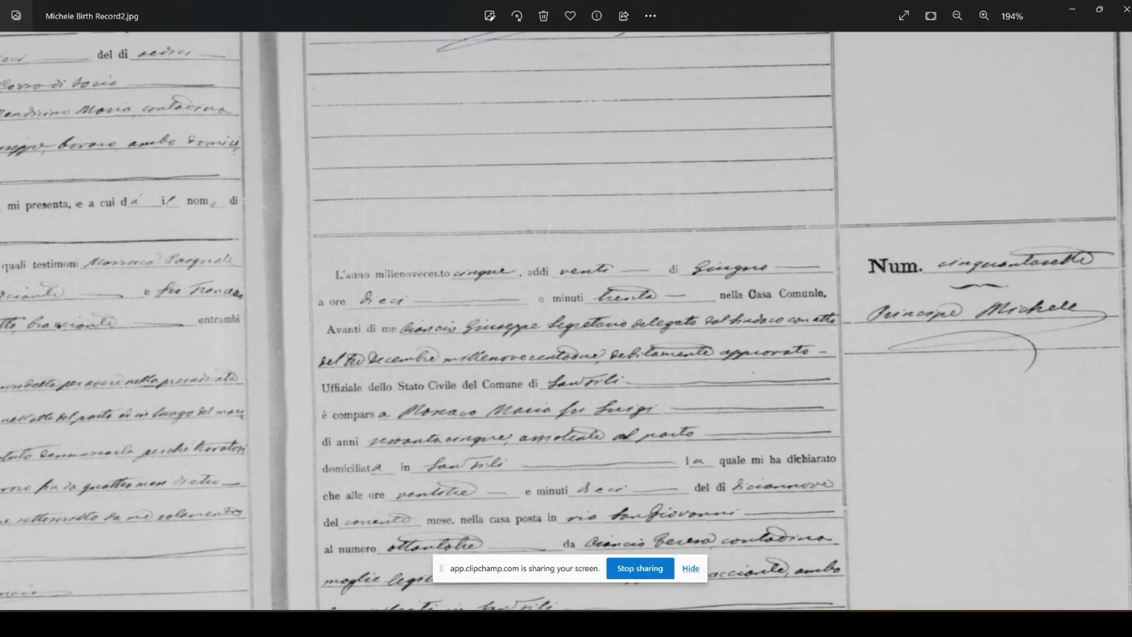
{"action": "scroll", "coordinate": [761, 380], "scroll_direction": "up", "scroll_amount": 5}
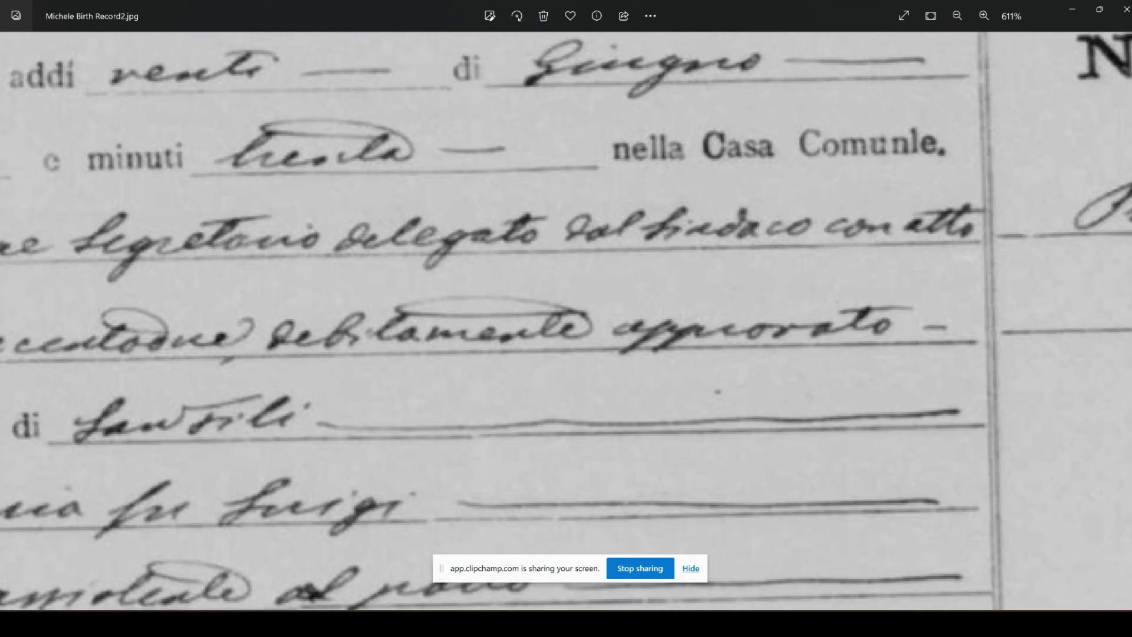
{"action": "scroll", "coordinate": [760, 353], "scroll_direction": "down", "scroll_amount": 6}
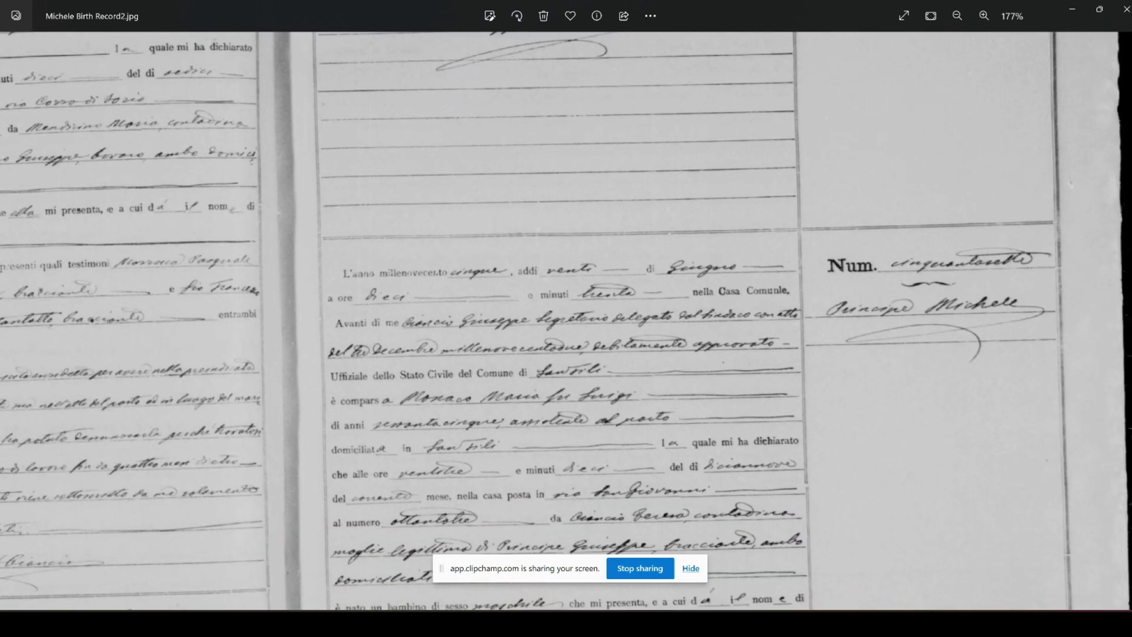
{"action": "scroll", "coordinate": [566, 322], "scroll_direction": "down", "scroll_amount": 2}
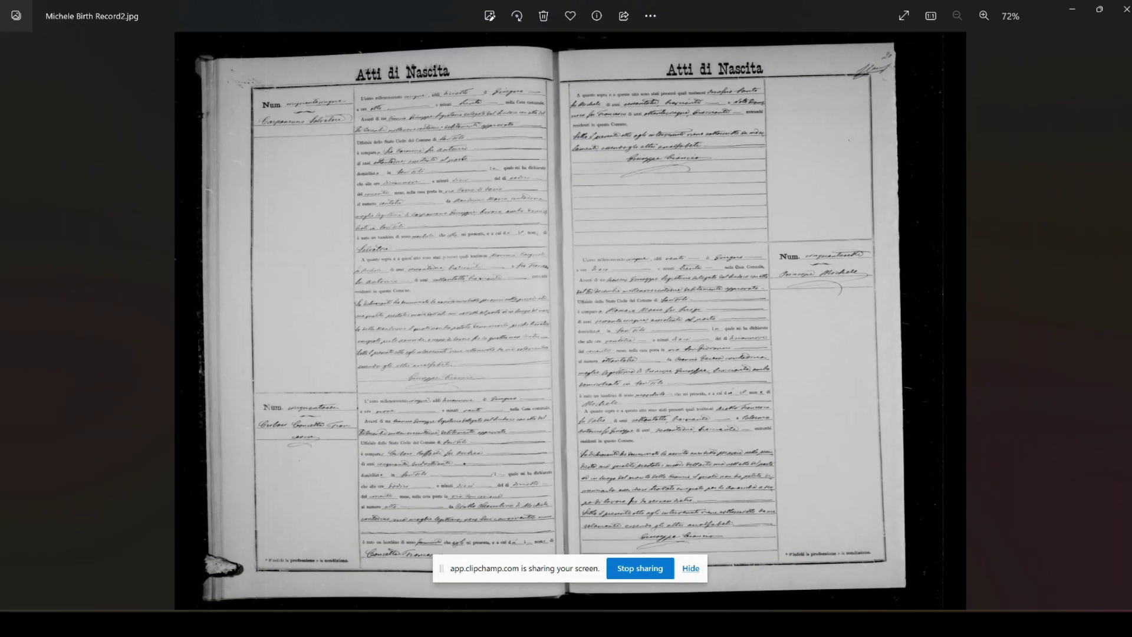
{"action": "scroll", "coordinate": [566, 322], "scroll_direction": "up", "scroll_amount": 2}
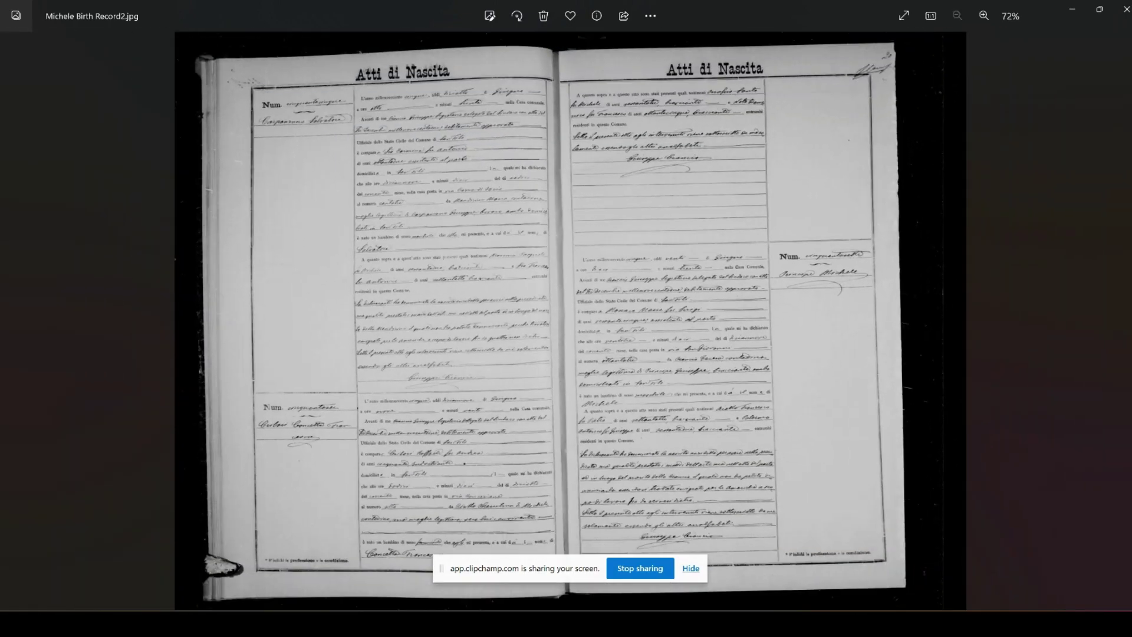